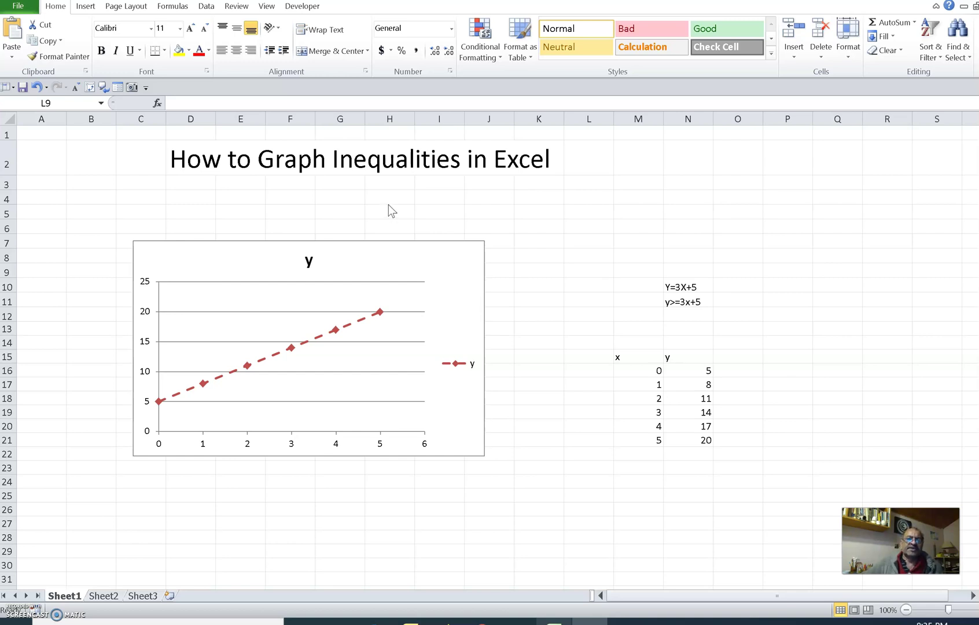
Point out the equation y=3x+5 and the inequality y>=3x+5 on the sheet
left_click(386, 216)
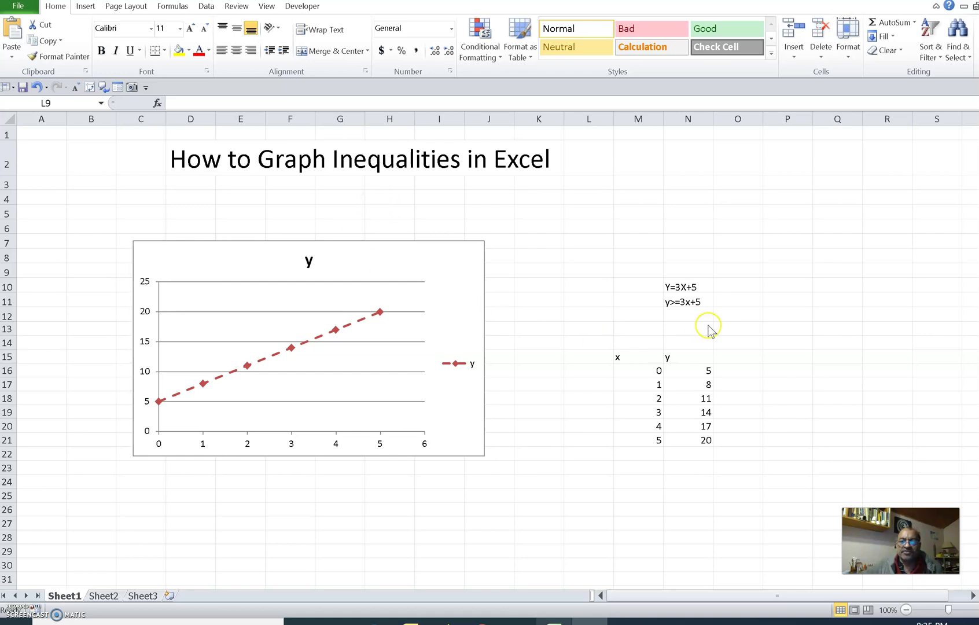
left_click(688, 287)
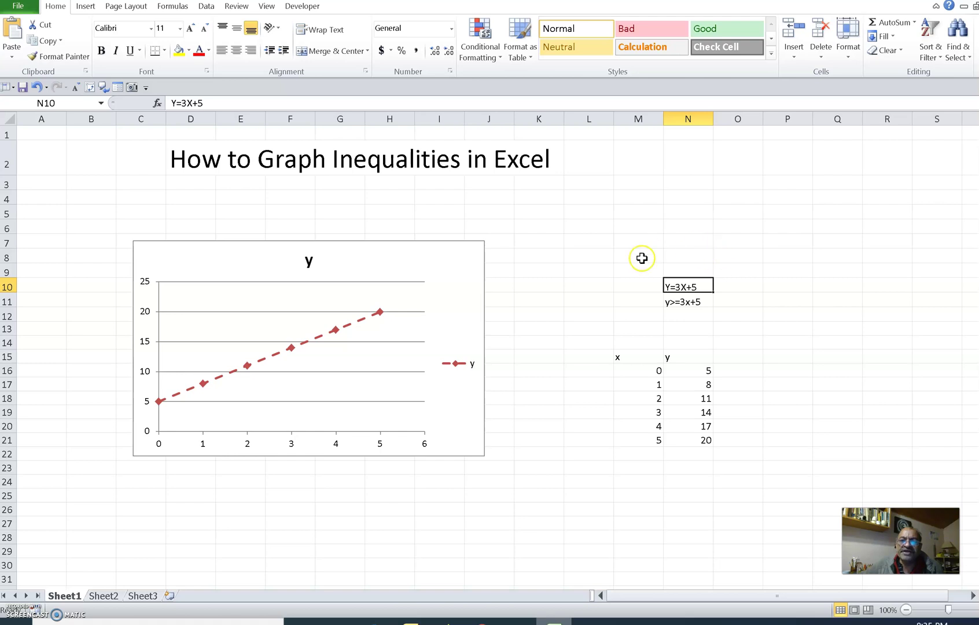
left_click(684, 302)
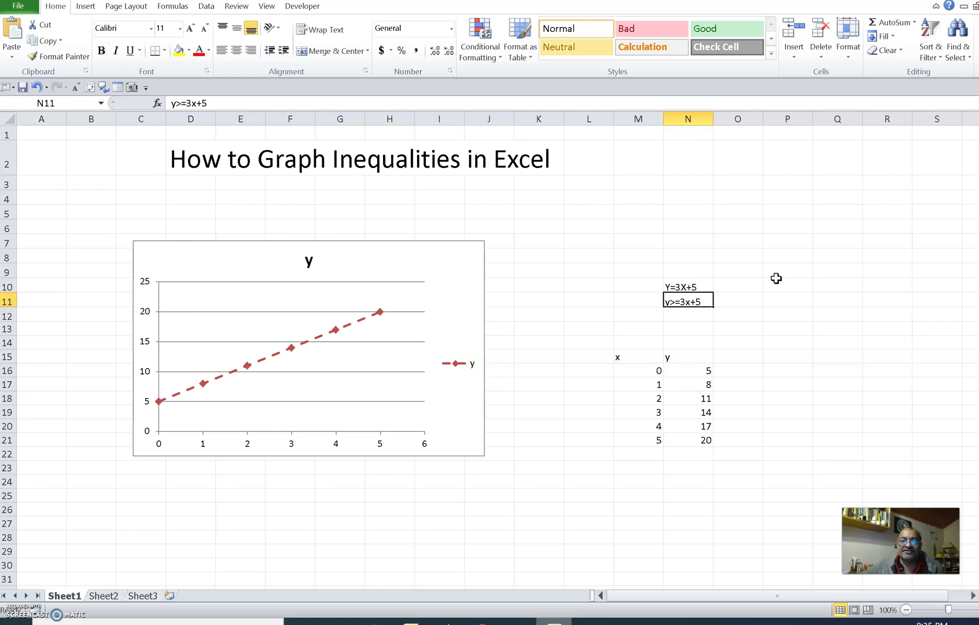
left_click(771, 272)
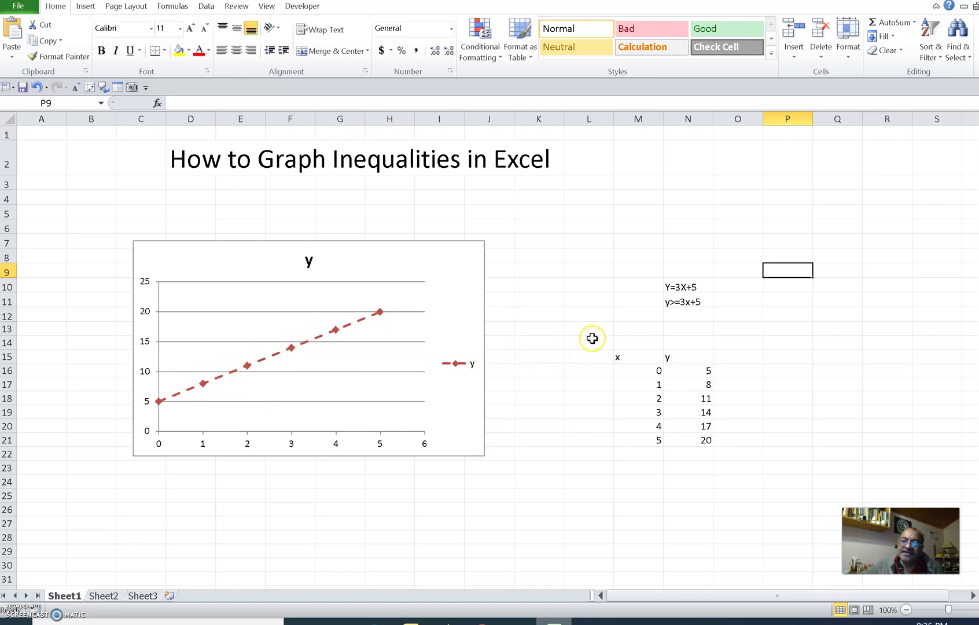
mouse_move(379, 313)
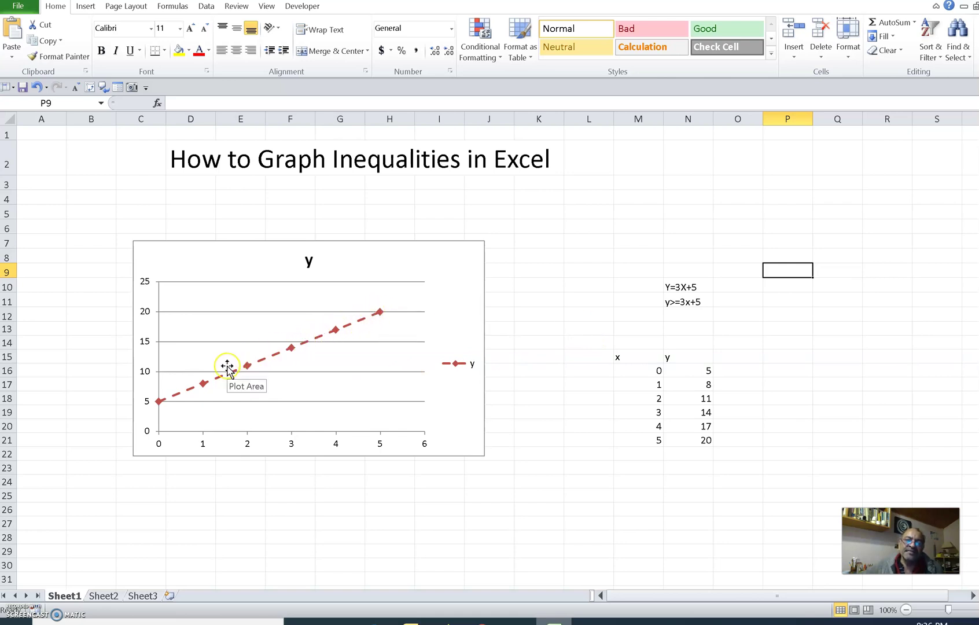
mouse_move(259, 368)
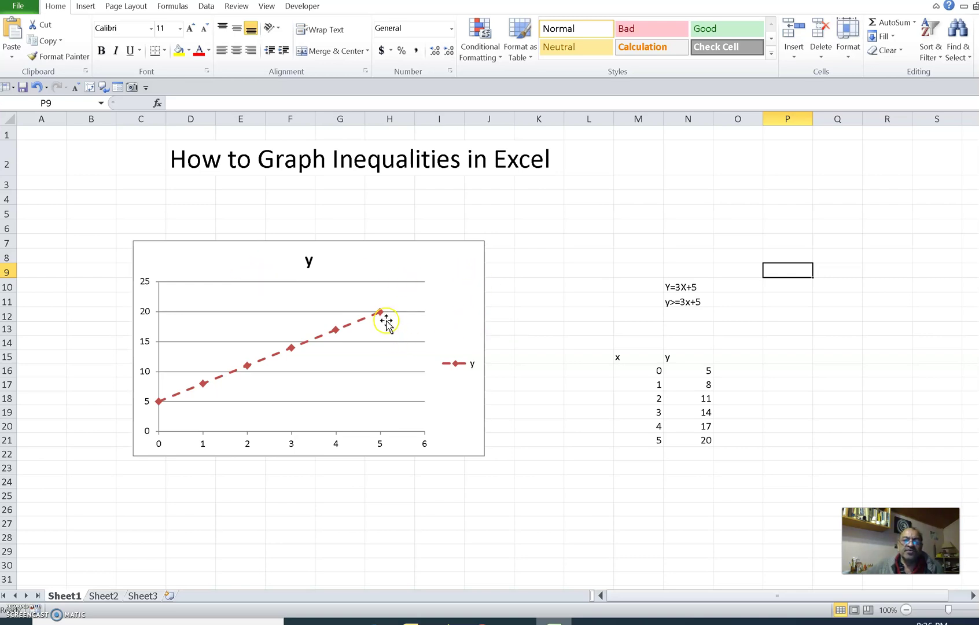
Delete the dashed-line chart and select the x/y table in M15:N21
left_click(437, 264)
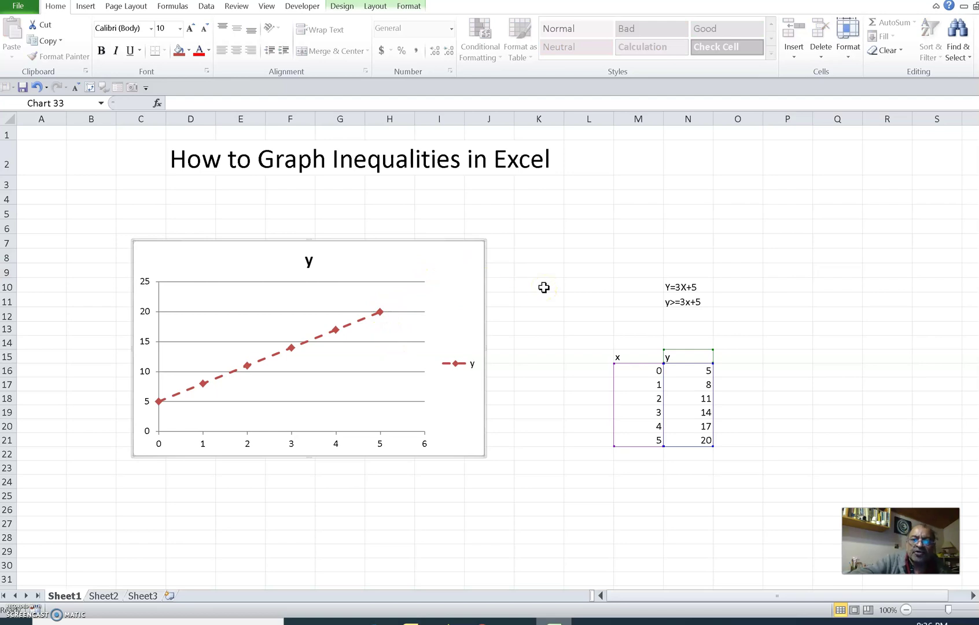
key("Delete")
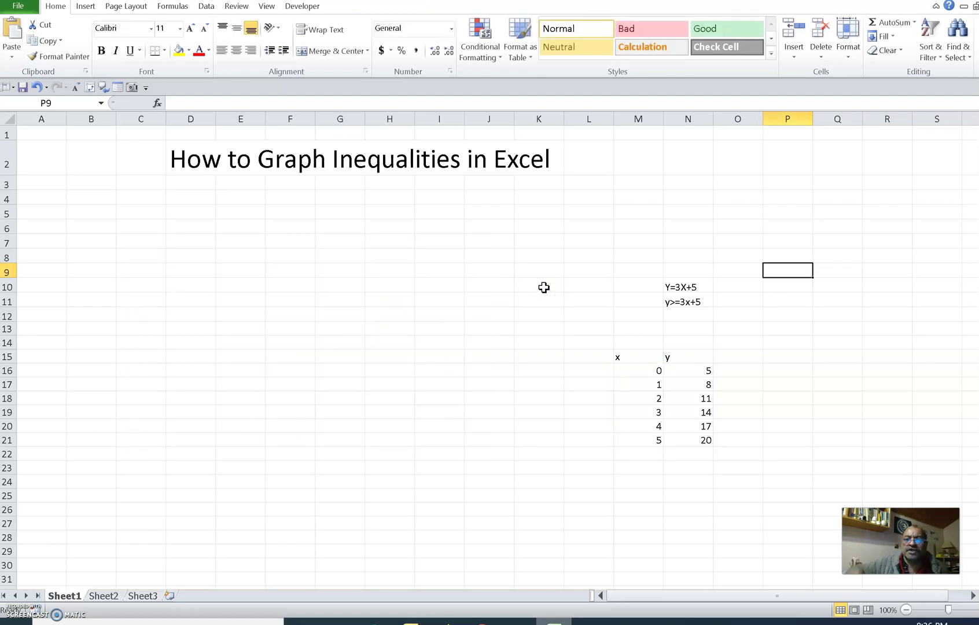
left_click_drag(646, 354, 677, 439)
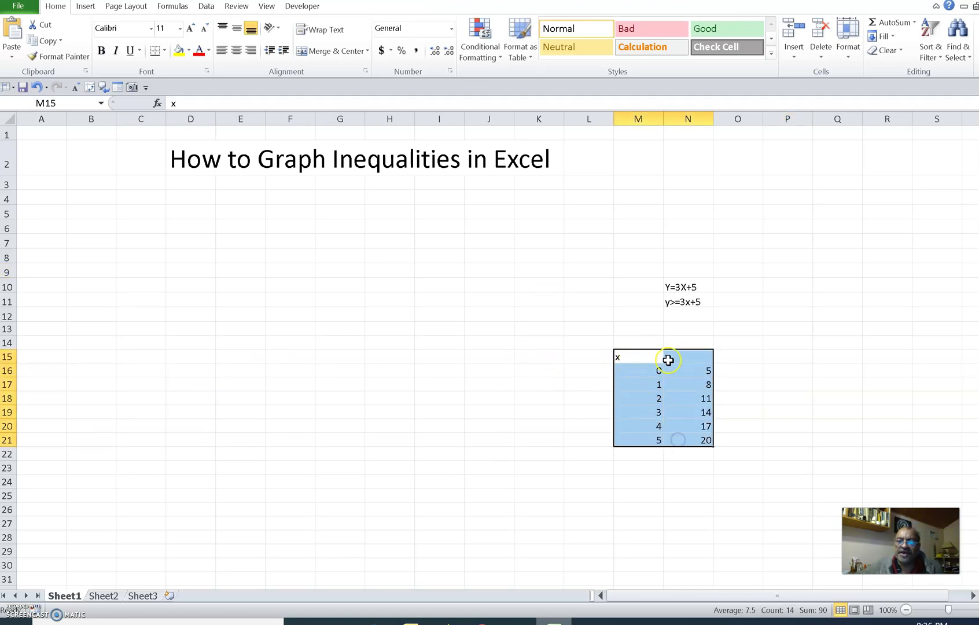
Insert a Scatter with Straight Lines and Markers chart and place it across columns B–H
left_click(86, 6)
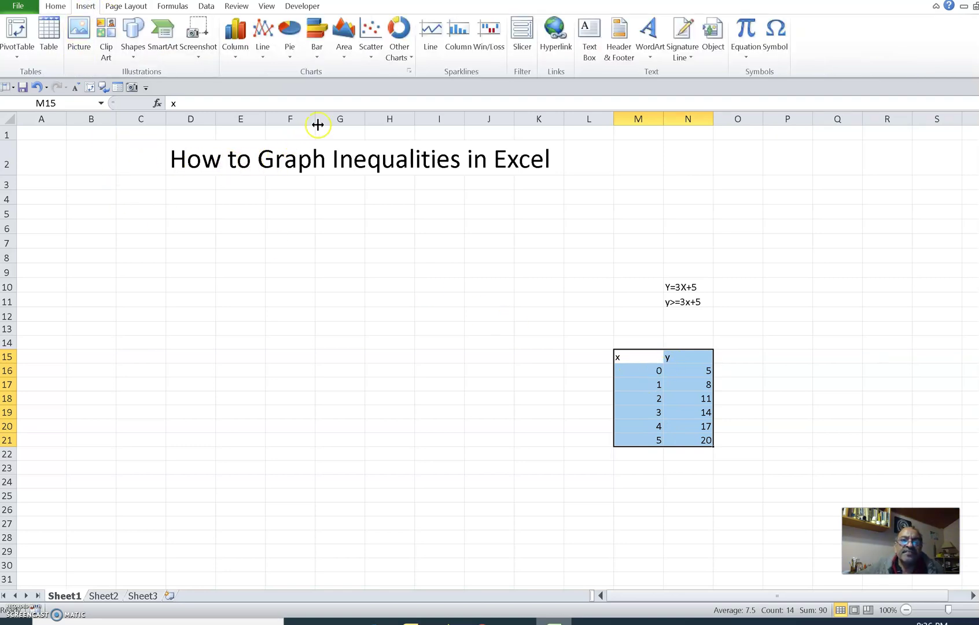
left_click(371, 47)
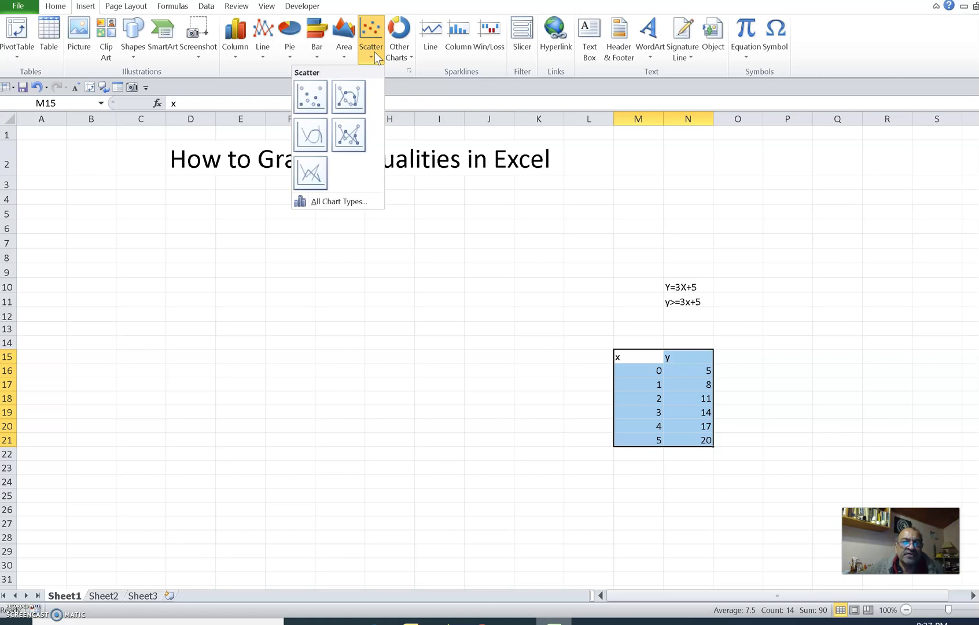
left_click(346, 140)
left_click_drag(415, 281, 195, 249)
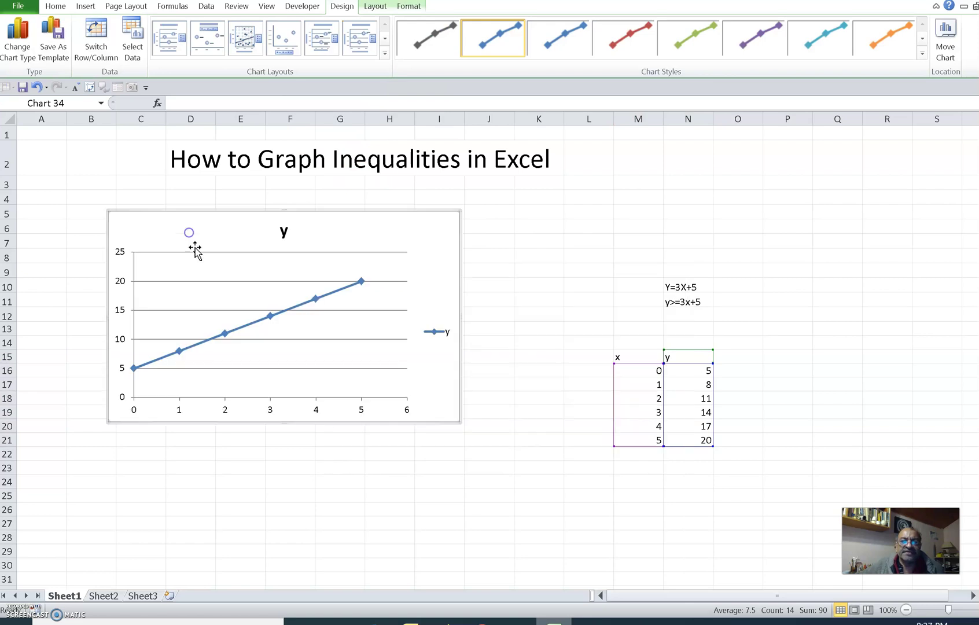
left_click(140, 351)
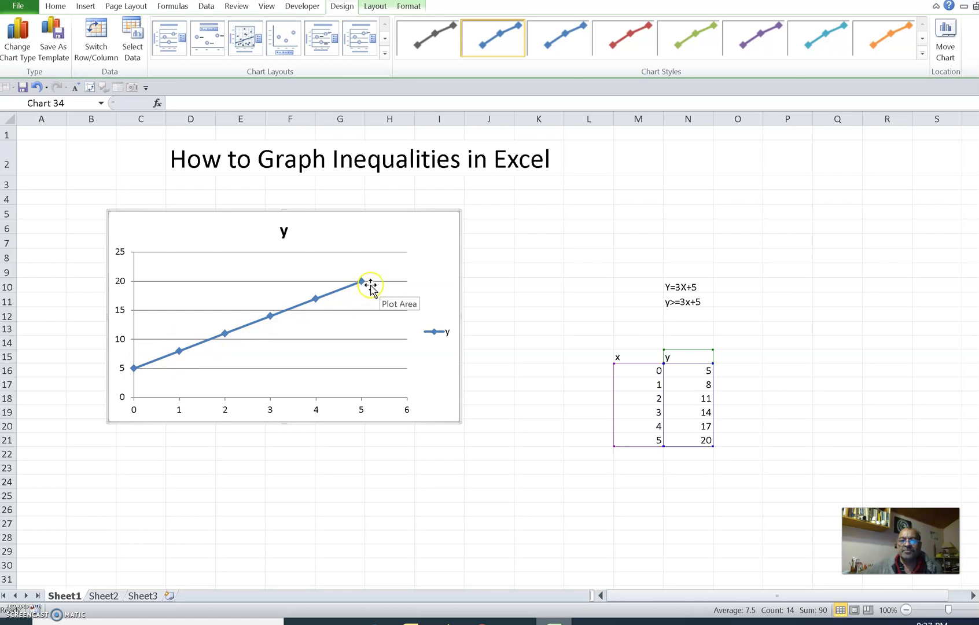
Point out y=3x+5 and y>=3x+5, then select the chart's y series
left_click(682, 287)
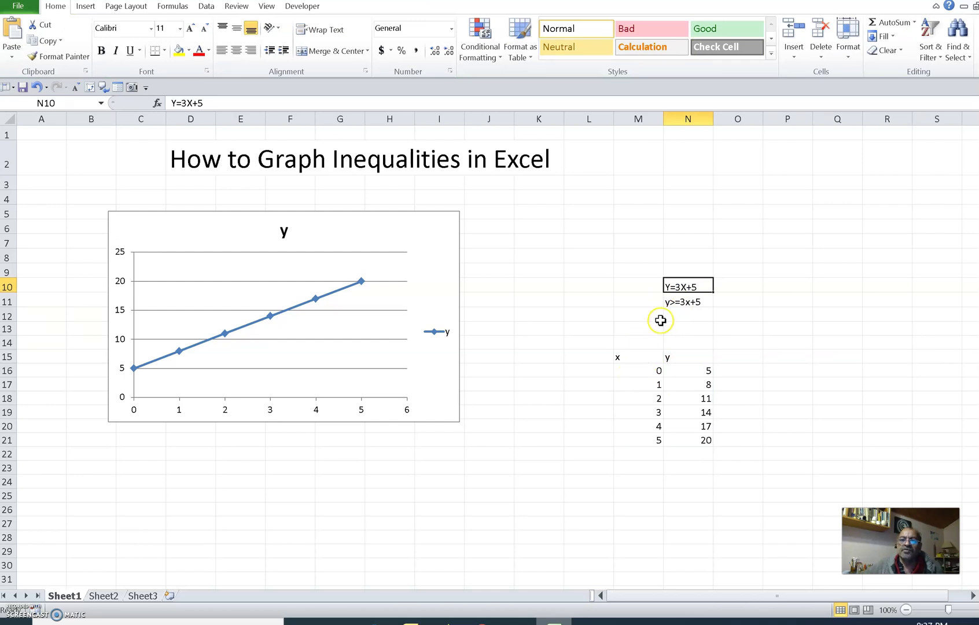
left_click(679, 303)
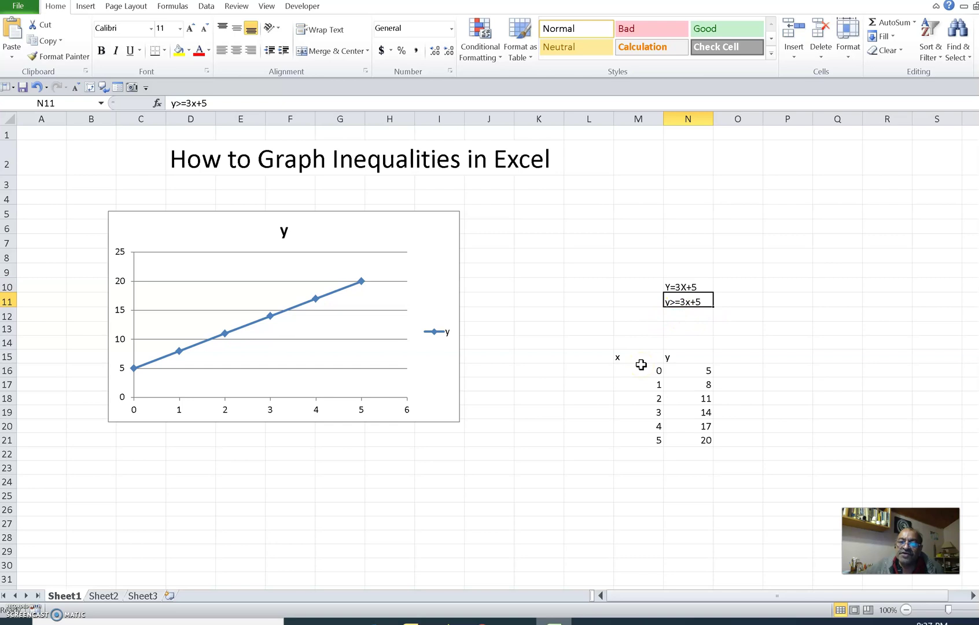
left_click(361, 283)
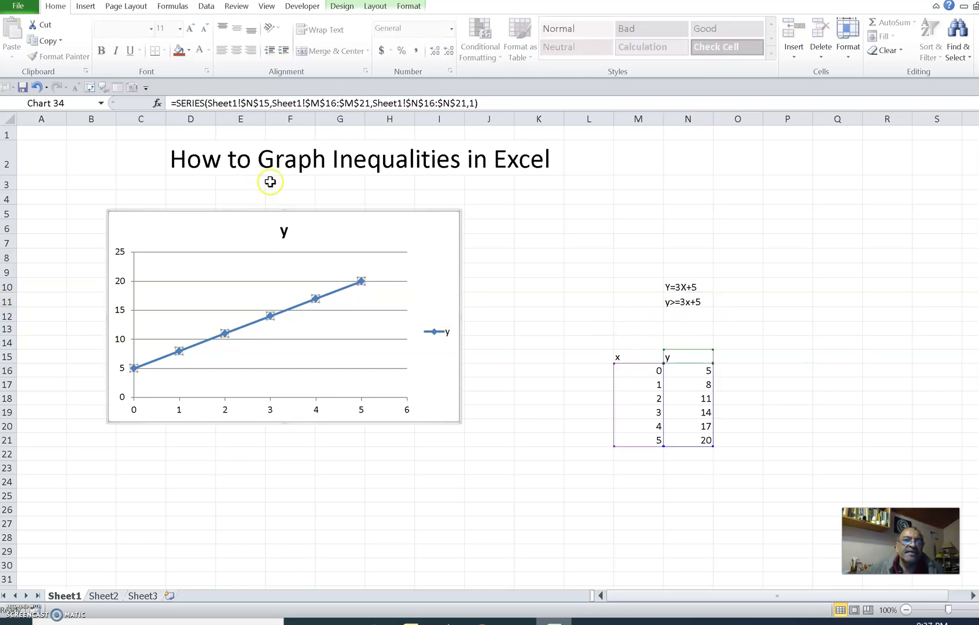
Browse the Insert, Design, Layout, Home, Page Layout and Formulas ribbons, then select the x=5 point
left_click(89, 7)
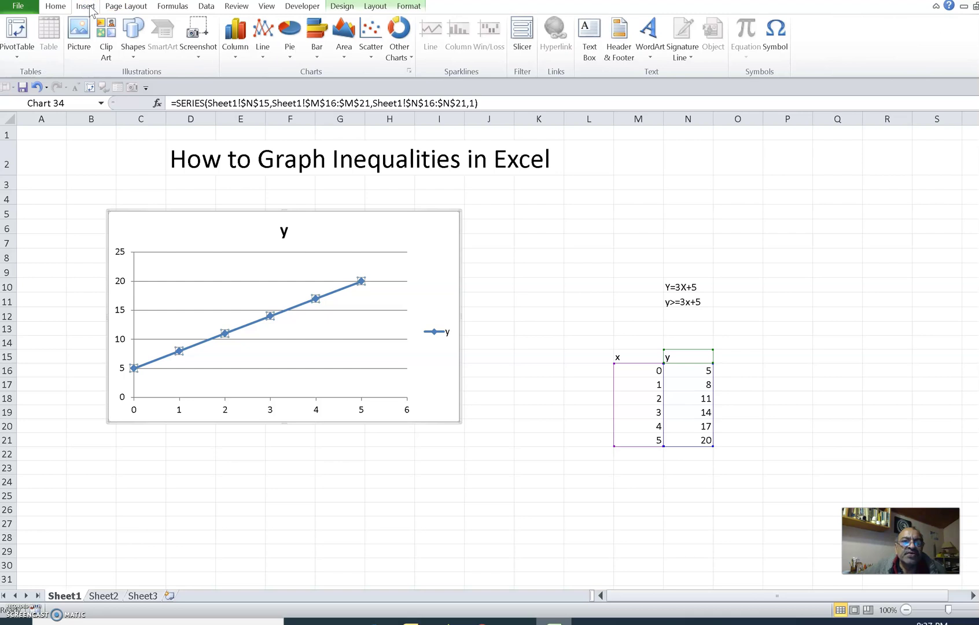
left_click(343, 7)
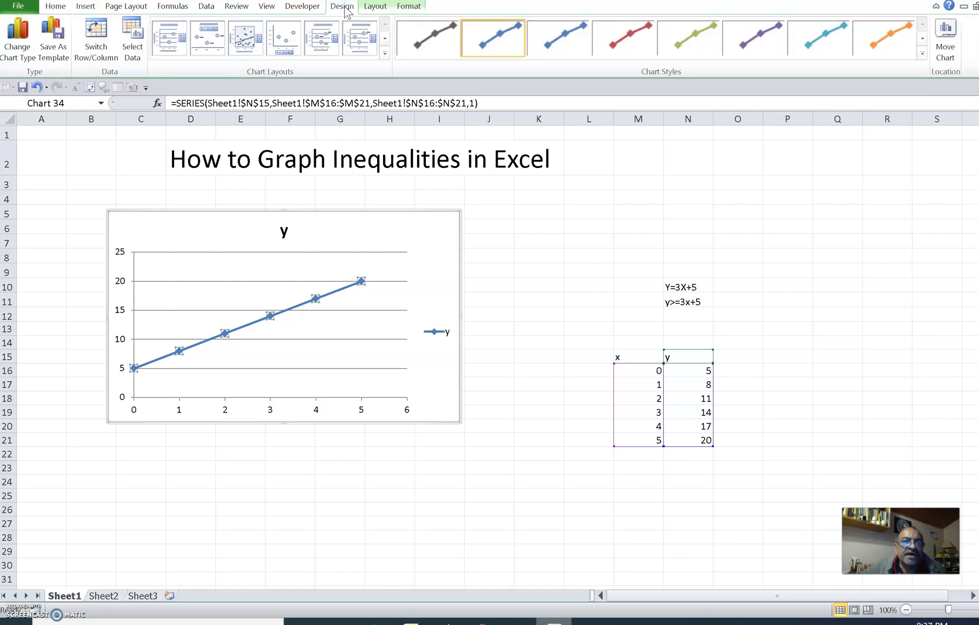
left_click(375, 7)
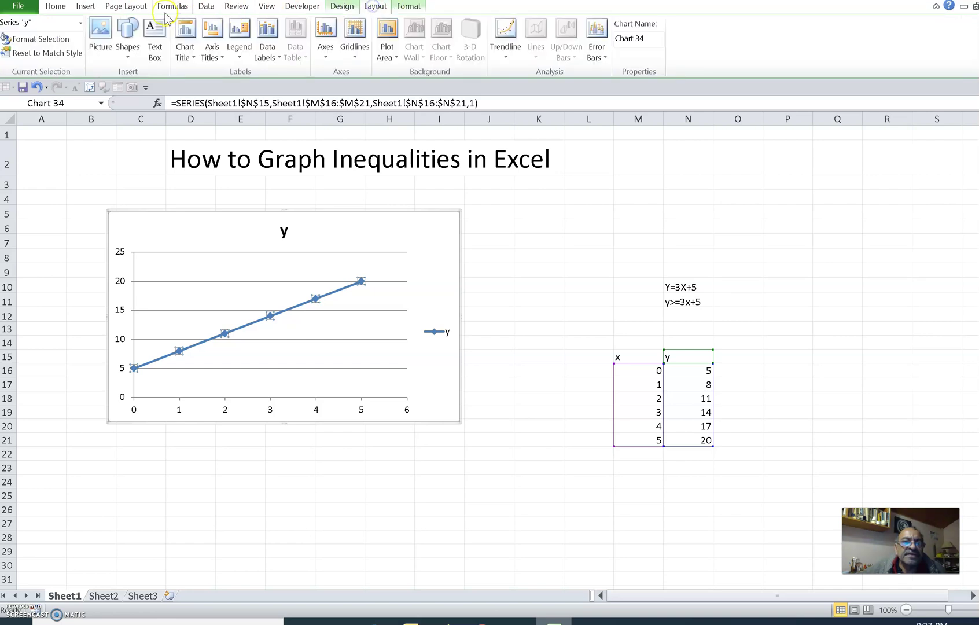
left_click(86, 7)
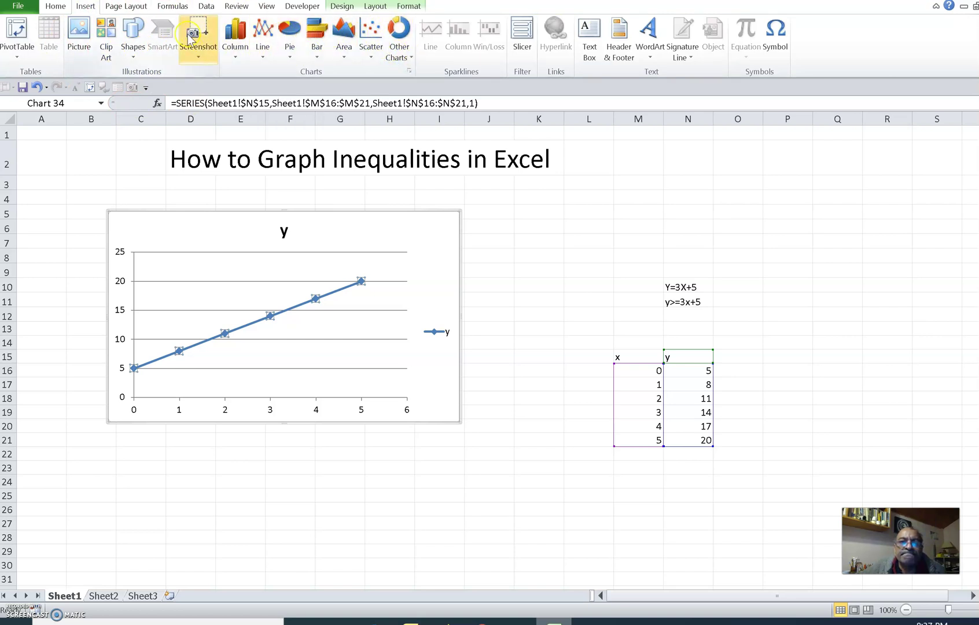
left_click(58, 8)
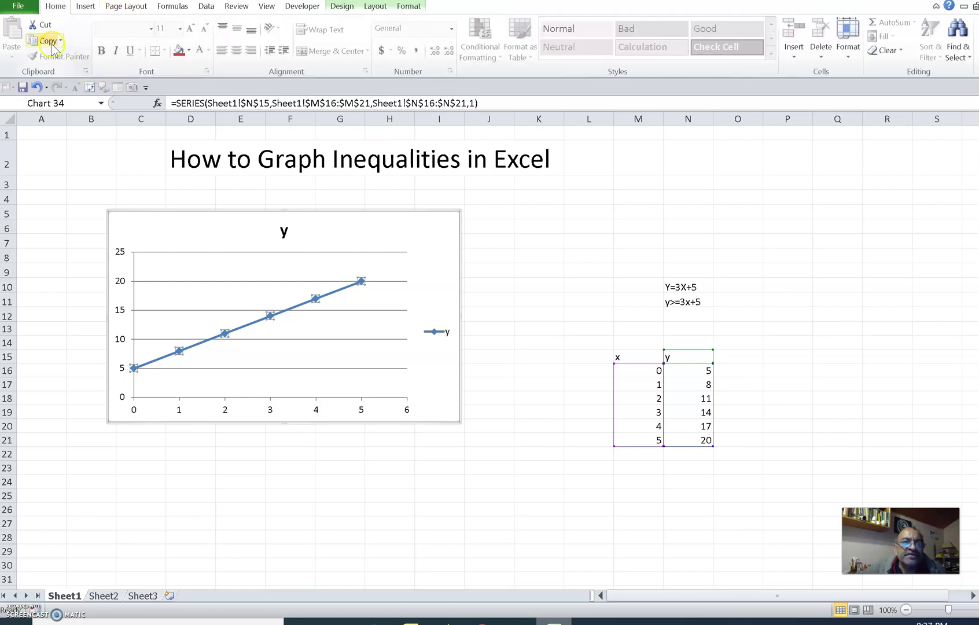
left_click(129, 8)
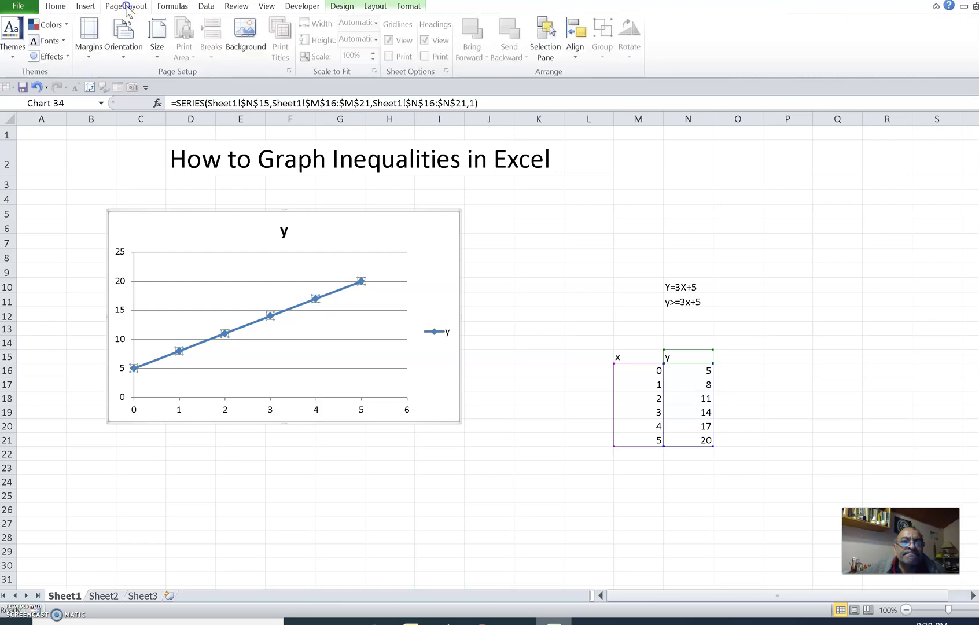
left_click(175, 6)
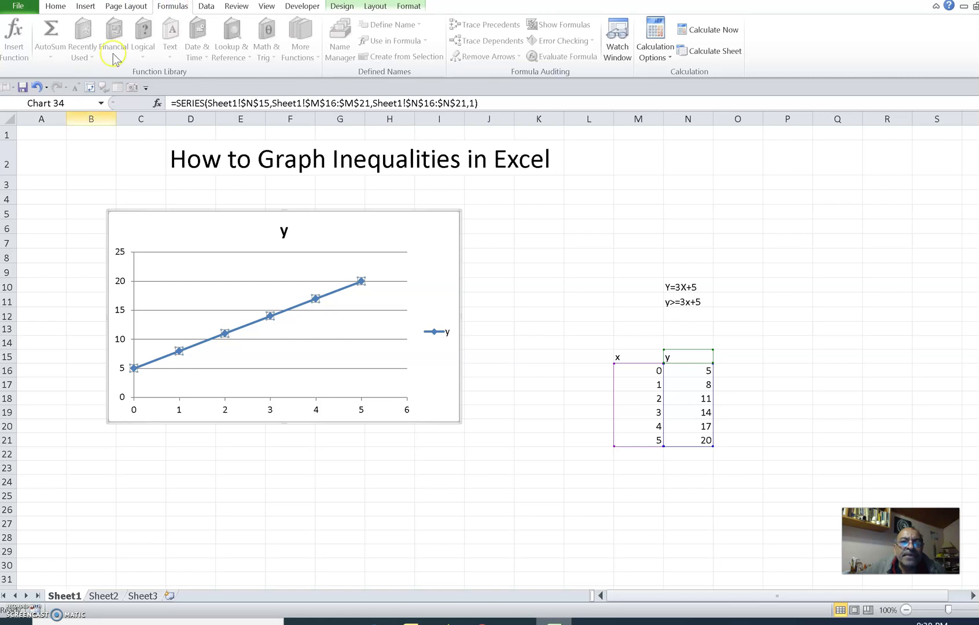
left_click(342, 289)
left_click(346, 287)
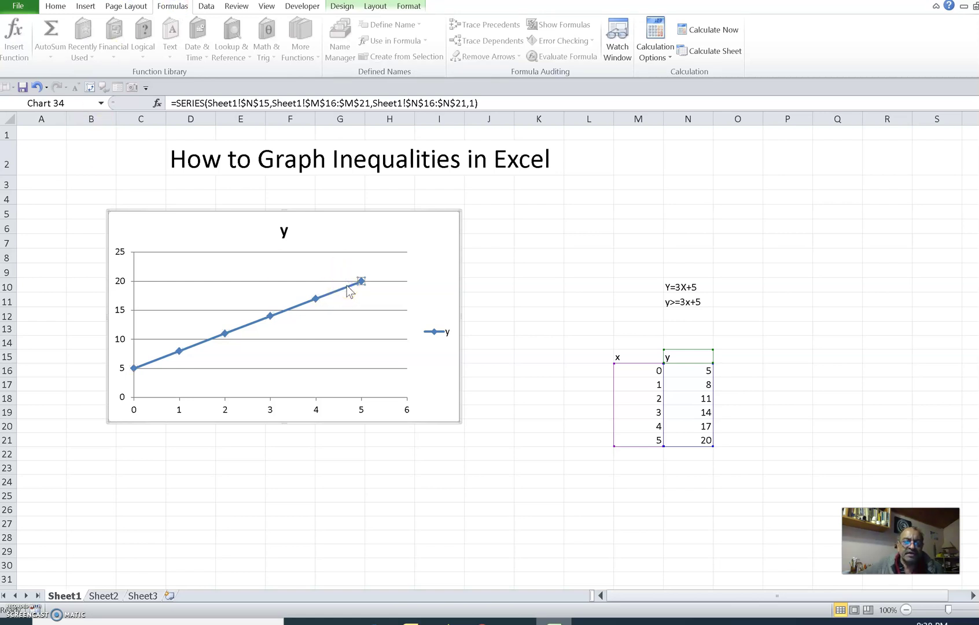
Give the x=5 data point a dashed line style so its segment from x=4 is dashed
right_click(346, 285)
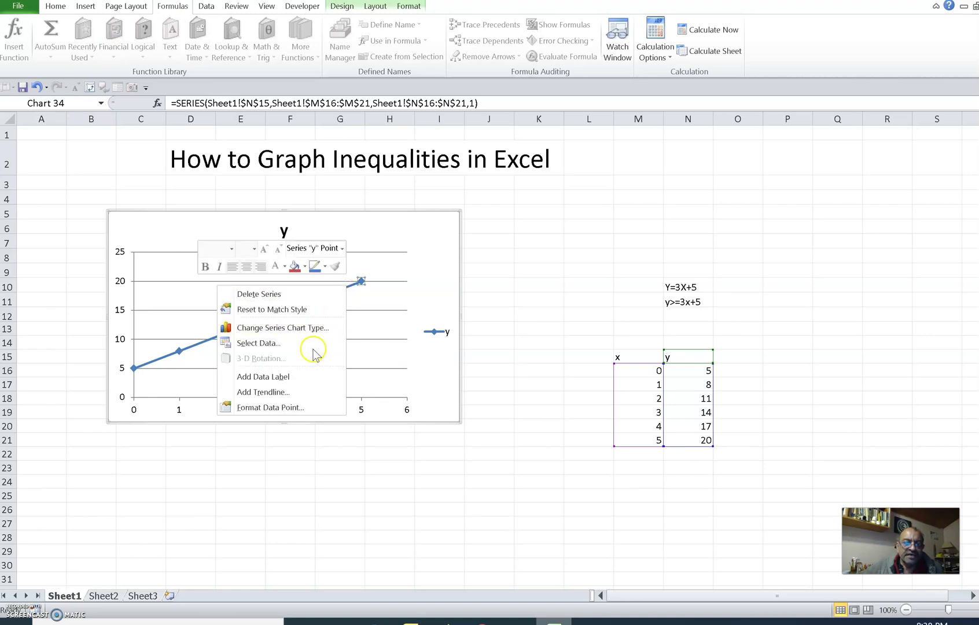
left_click(305, 409)
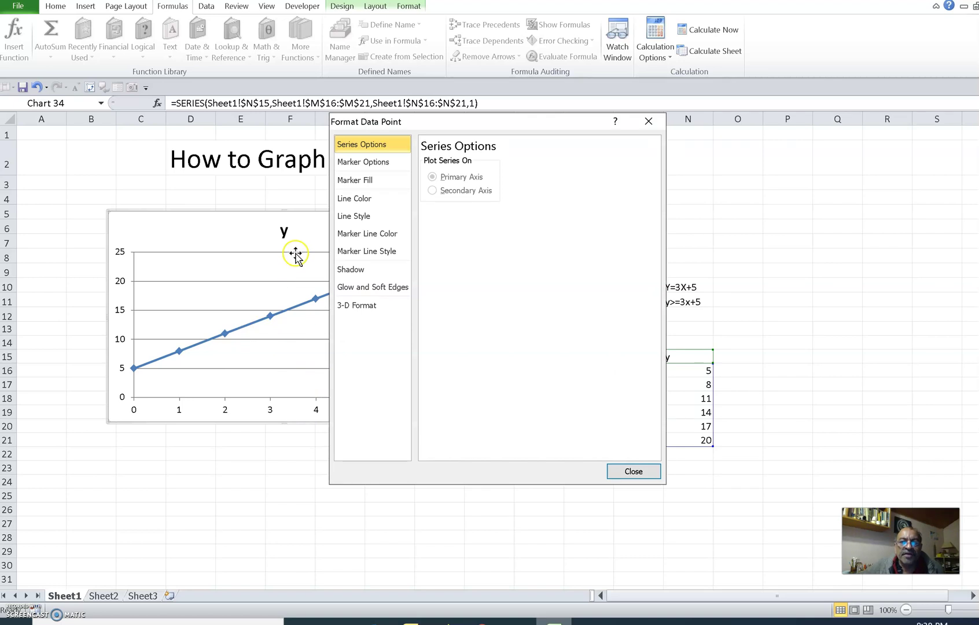
left_click(356, 217)
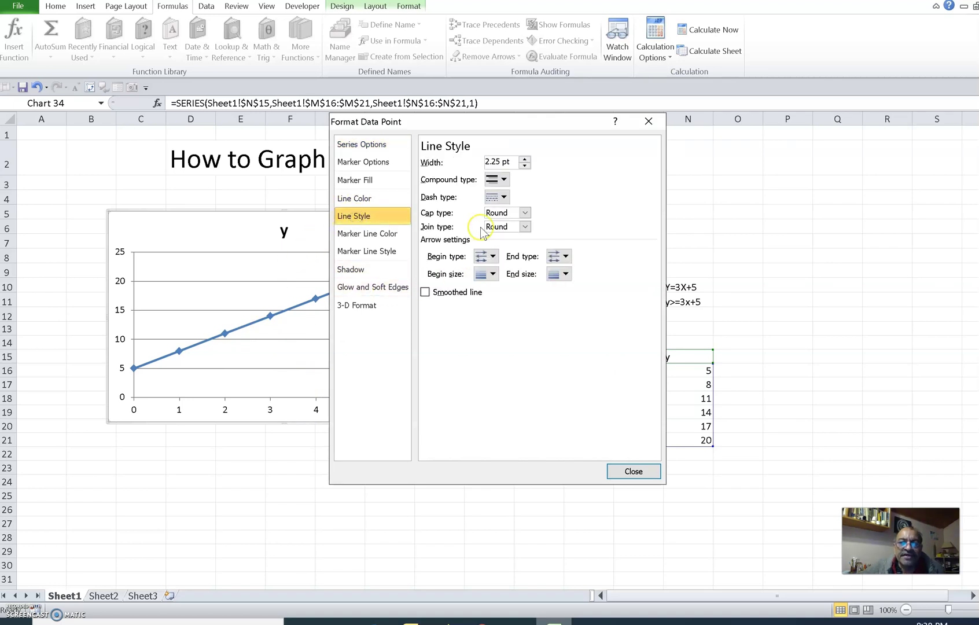
left_click(503, 198)
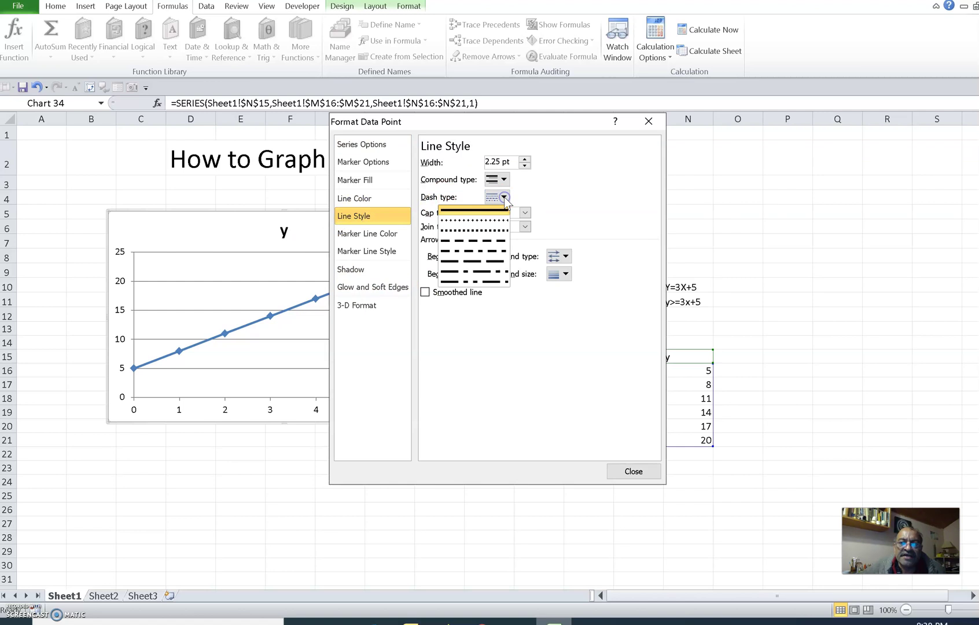
left_click(489, 242)
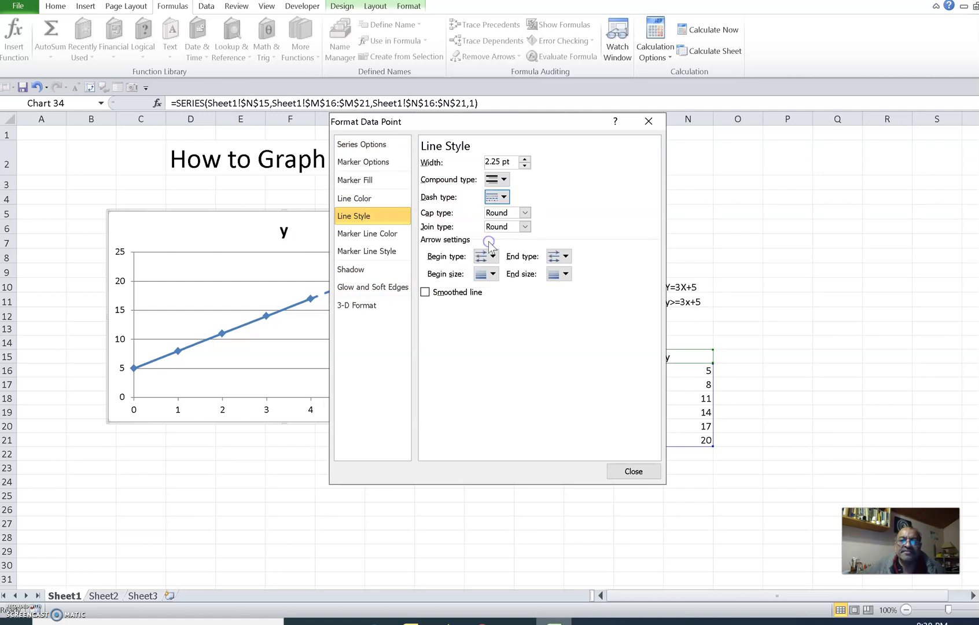
left_click(633, 472)
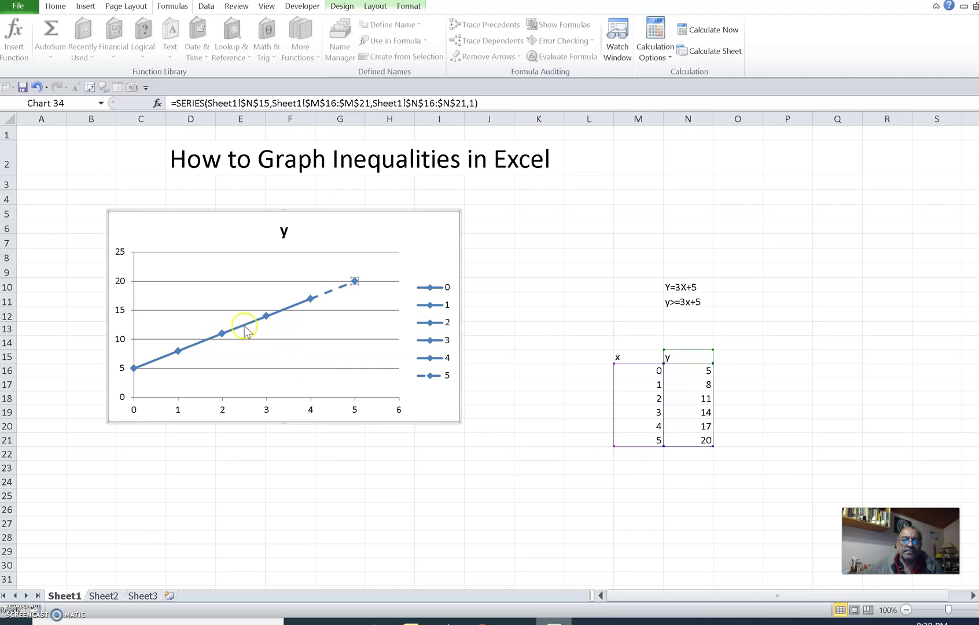
Pick the x=1 point, deselect it, and select the whole y series
left_click(158, 357)
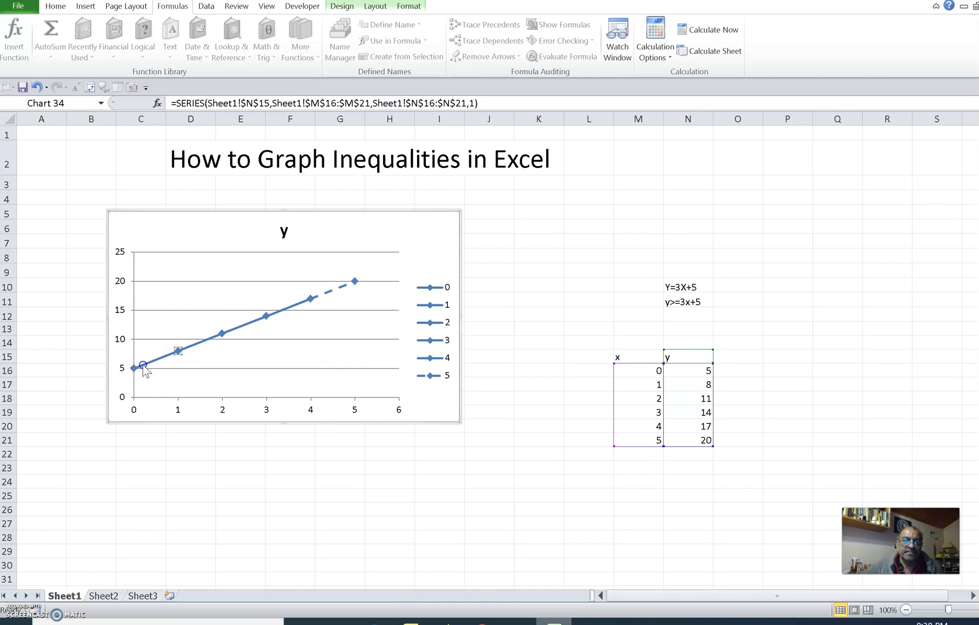
left_click(291, 310)
left_click(290, 303)
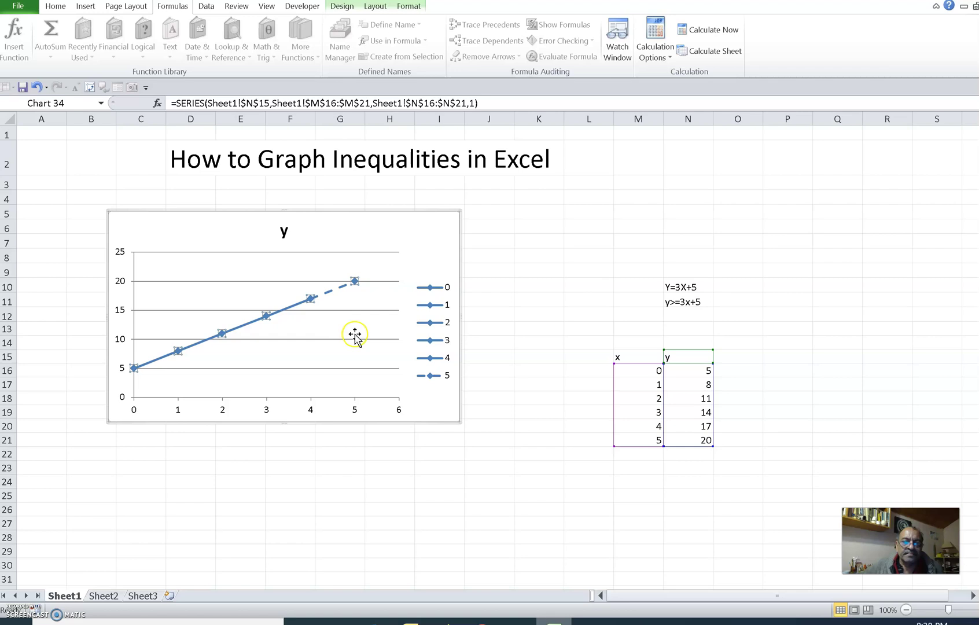
Set the whole y series line to a dashed style from (0, 5) to (5, 20)
right_click(301, 306)
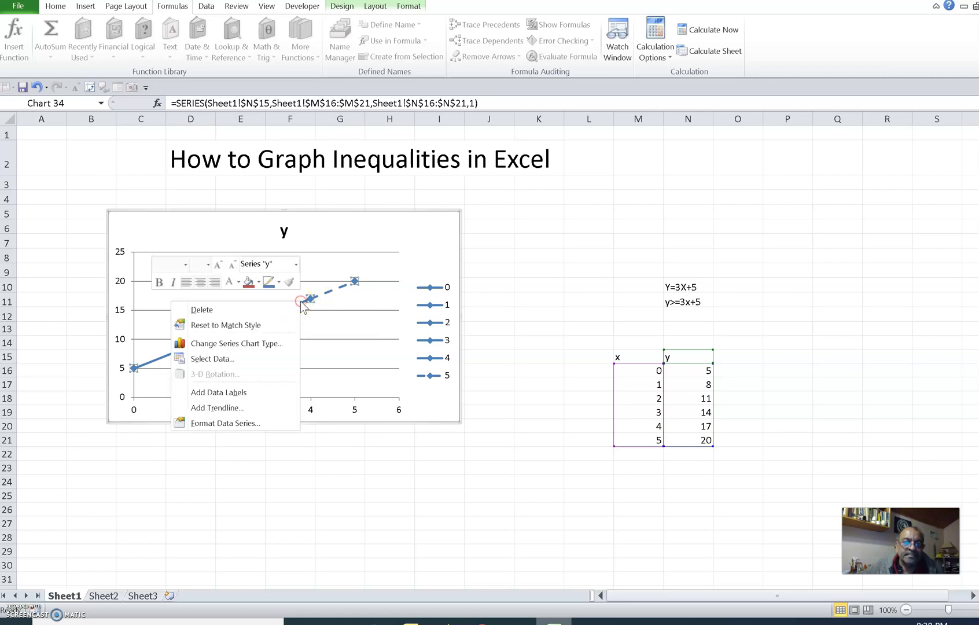
left_click(254, 424)
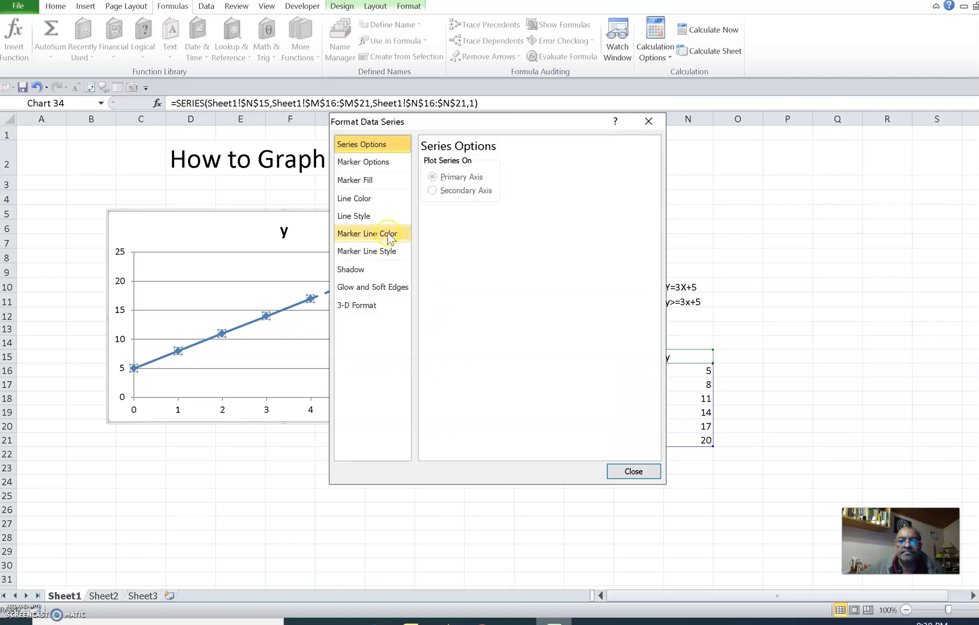
left_click(374, 215)
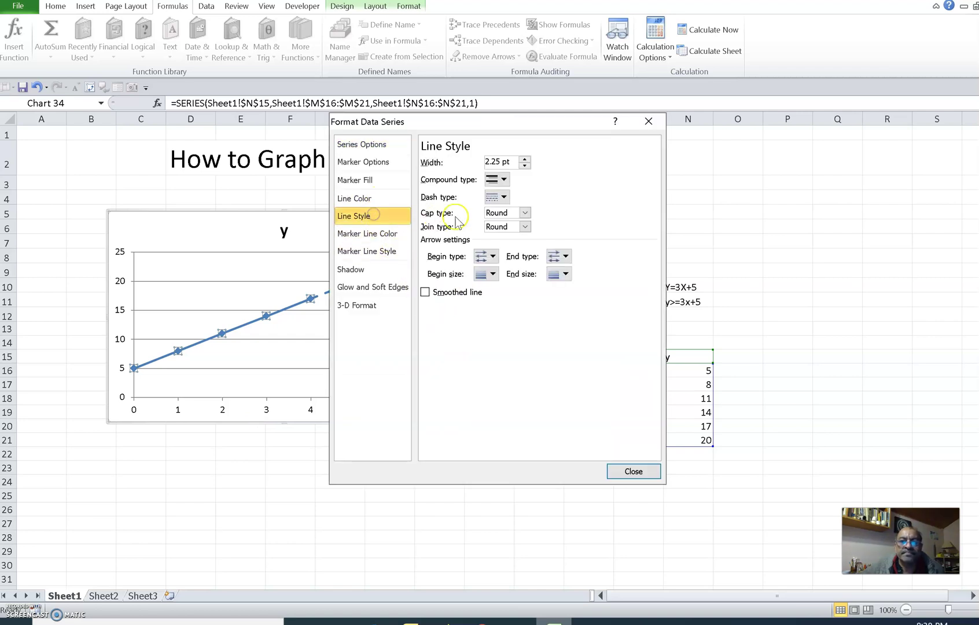
left_click(503, 197)
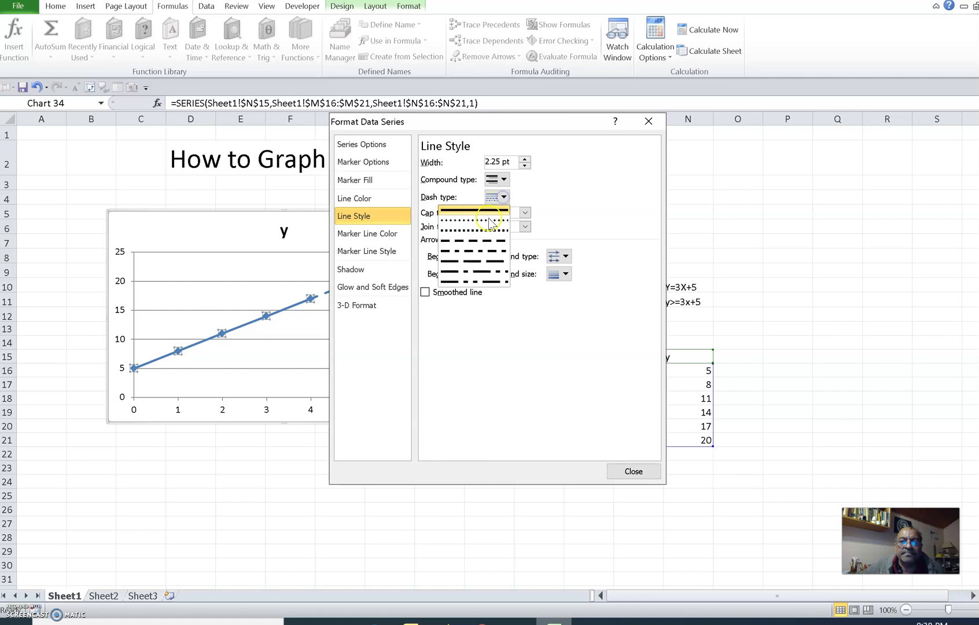
left_click(476, 241)
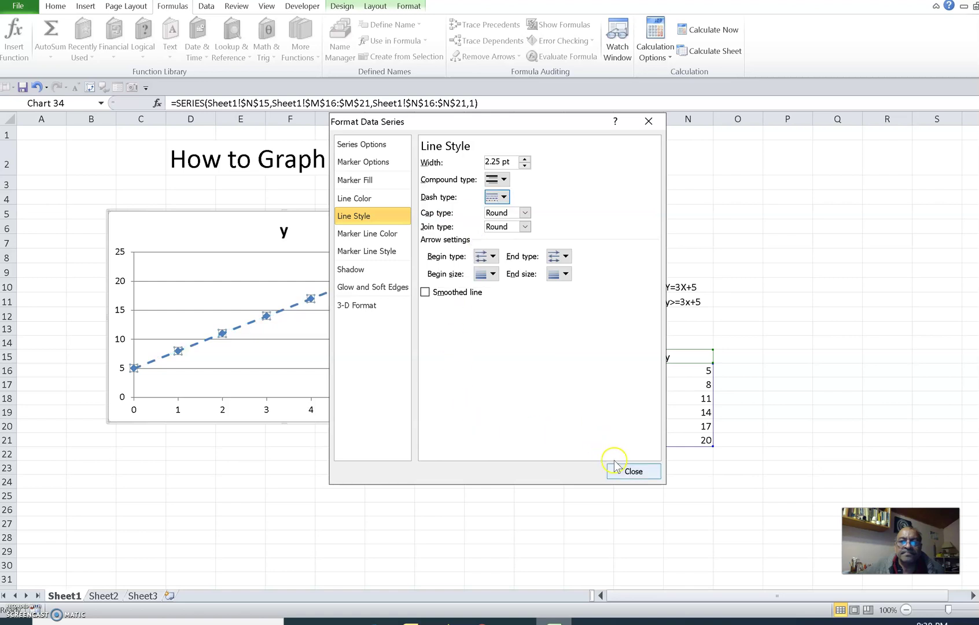
left_click(647, 473)
left_click(549, 246)
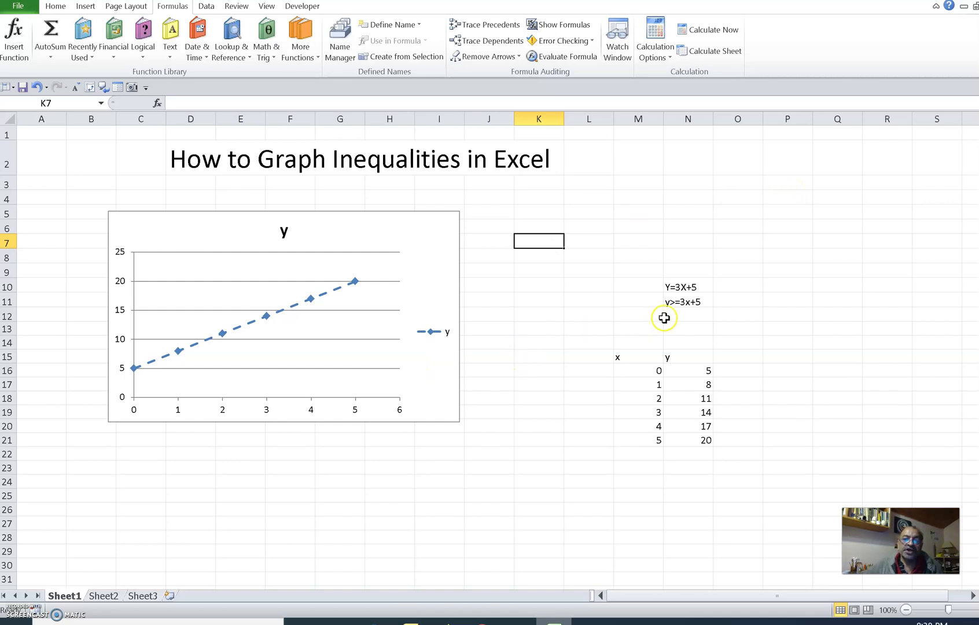
Change the y series chart type to the plain Area subtype, filling beneath y=3x+5
left_click(267, 316)
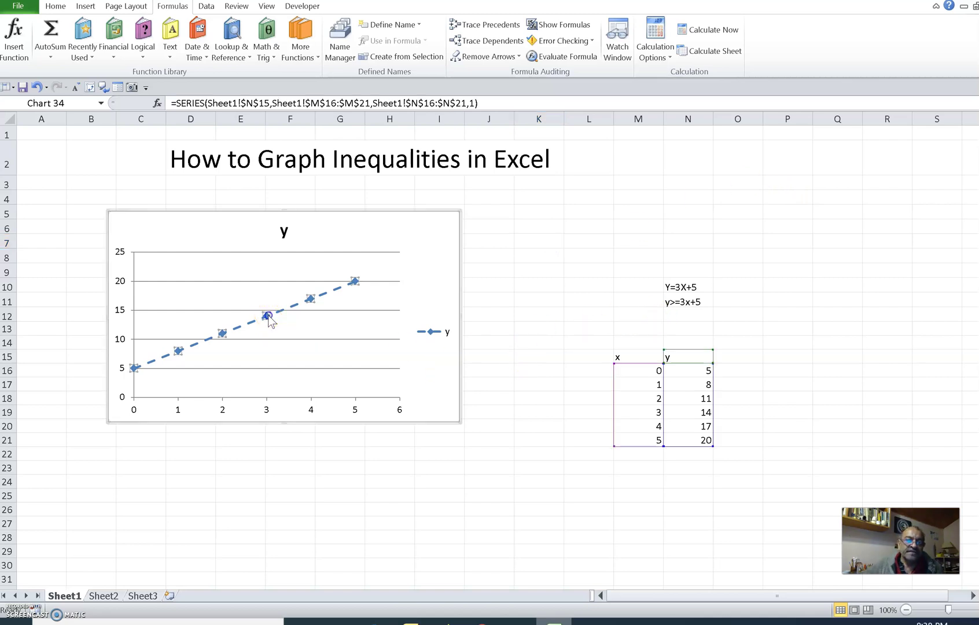
right_click(311, 300)
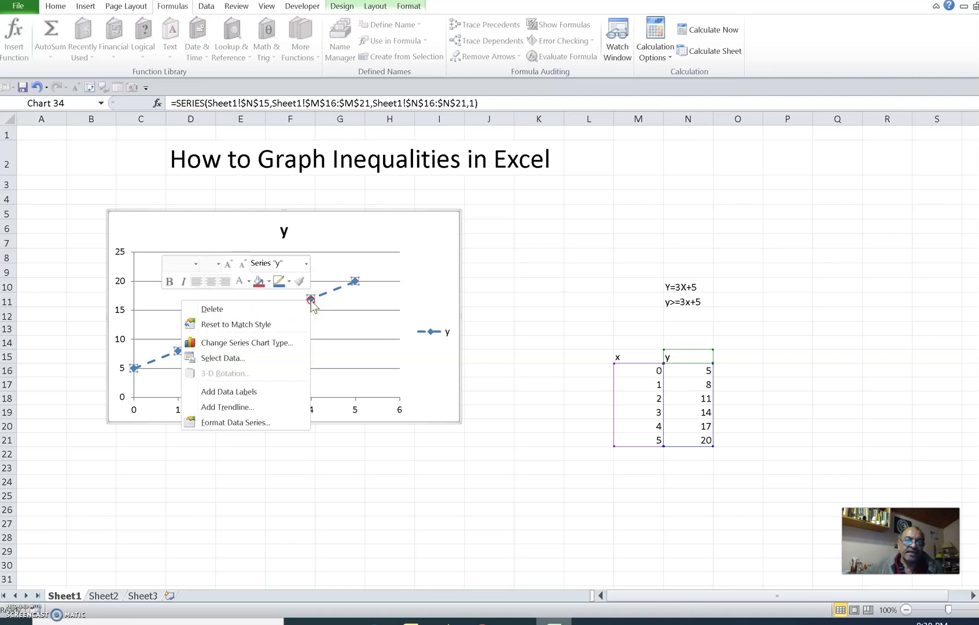
left_click(282, 346)
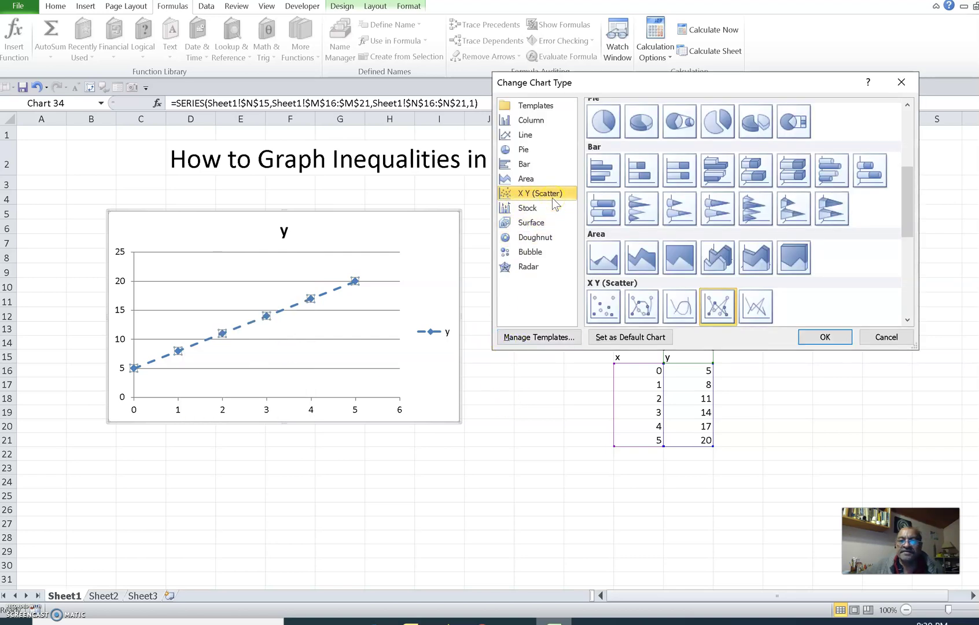
left_click(533, 184)
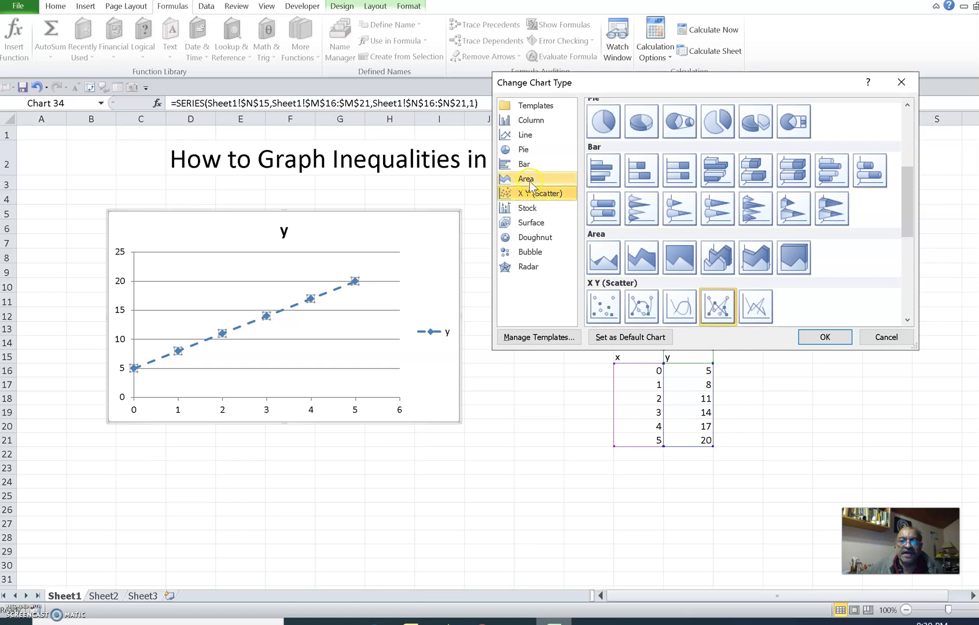
left_click(603, 264)
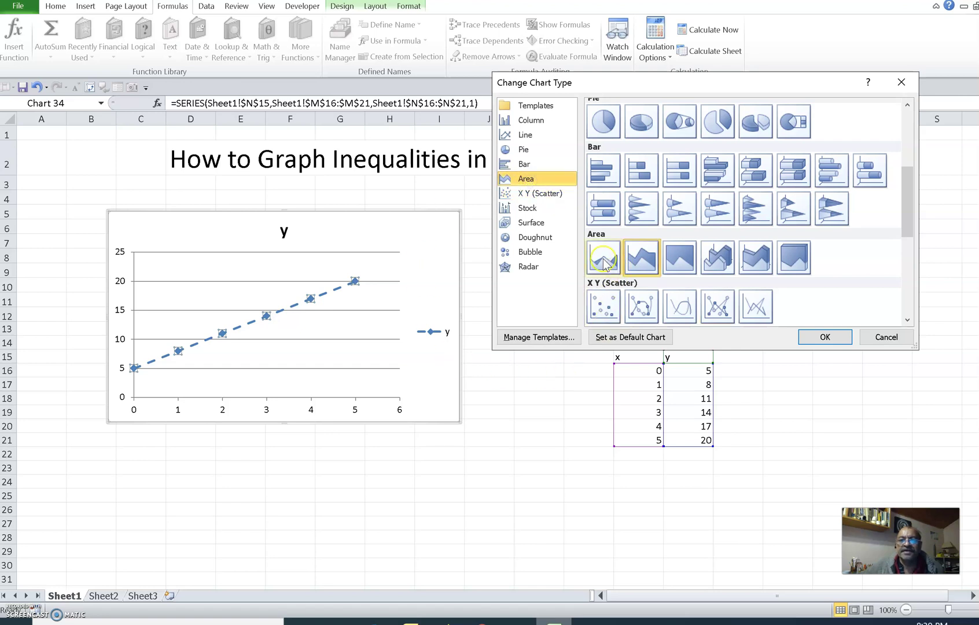
left_click(611, 310)
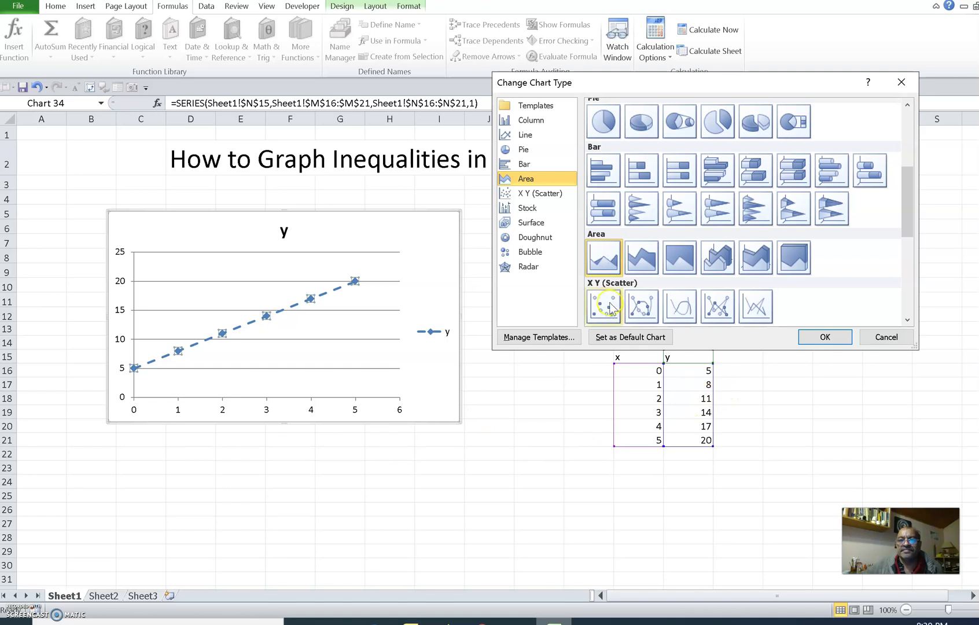
left_click(825, 340)
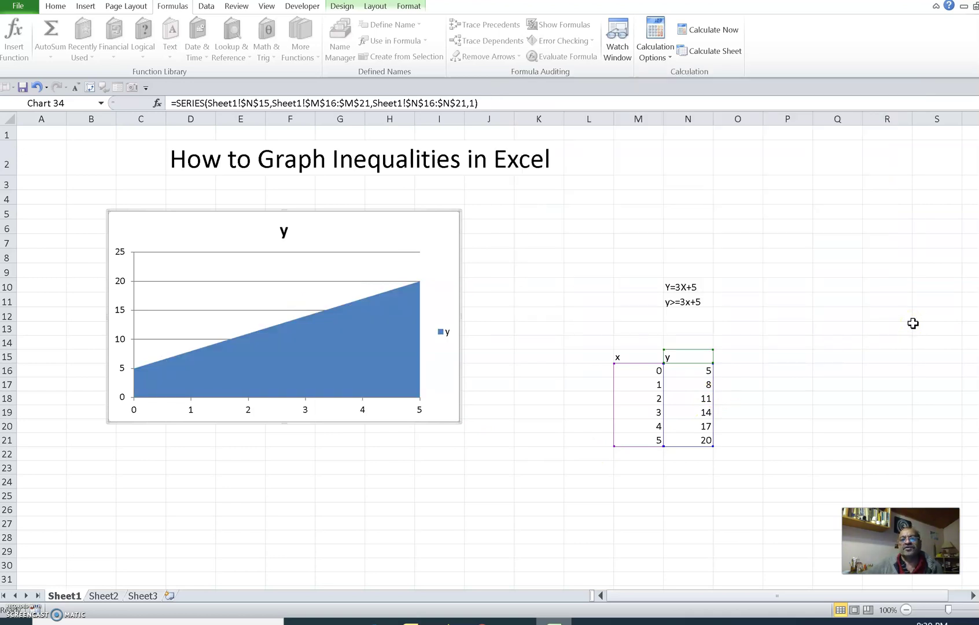
left_click(707, 327)
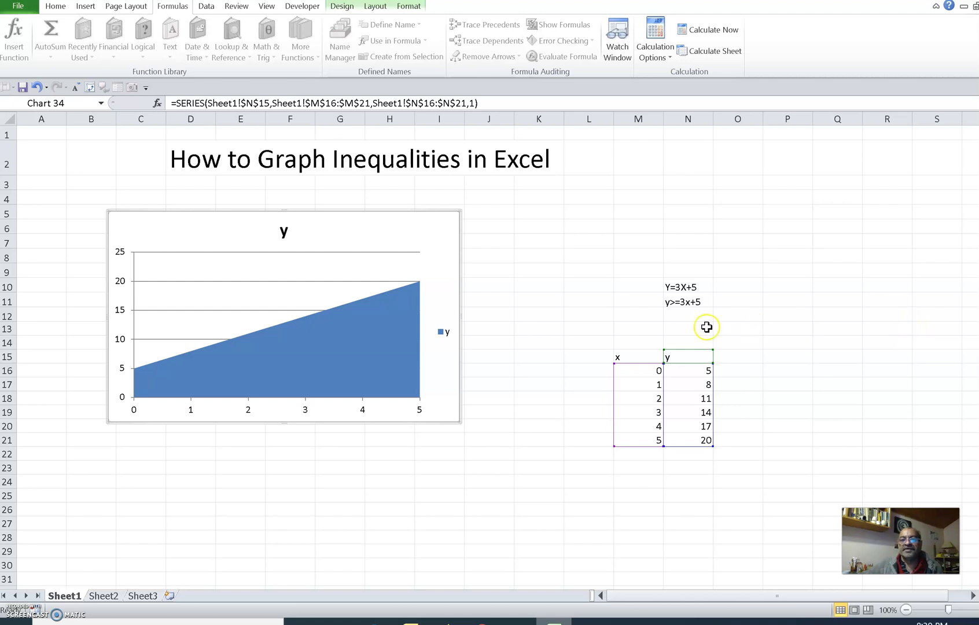